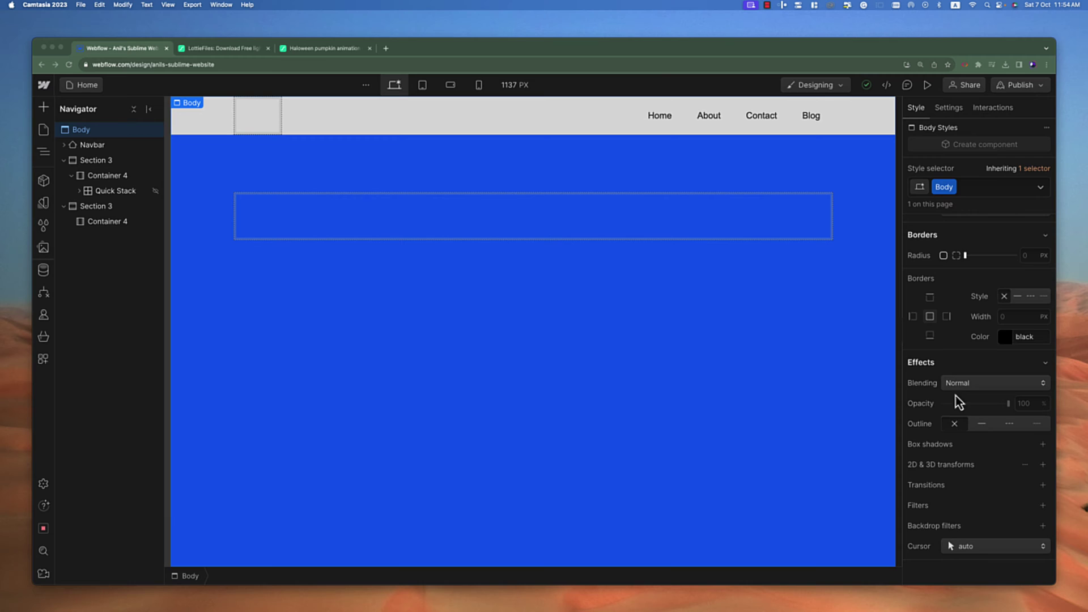
# Browse the Add elements, Pages and Assets panels, then return to the Navigator element tree
pyautogui.scroll(10, 961, 340)
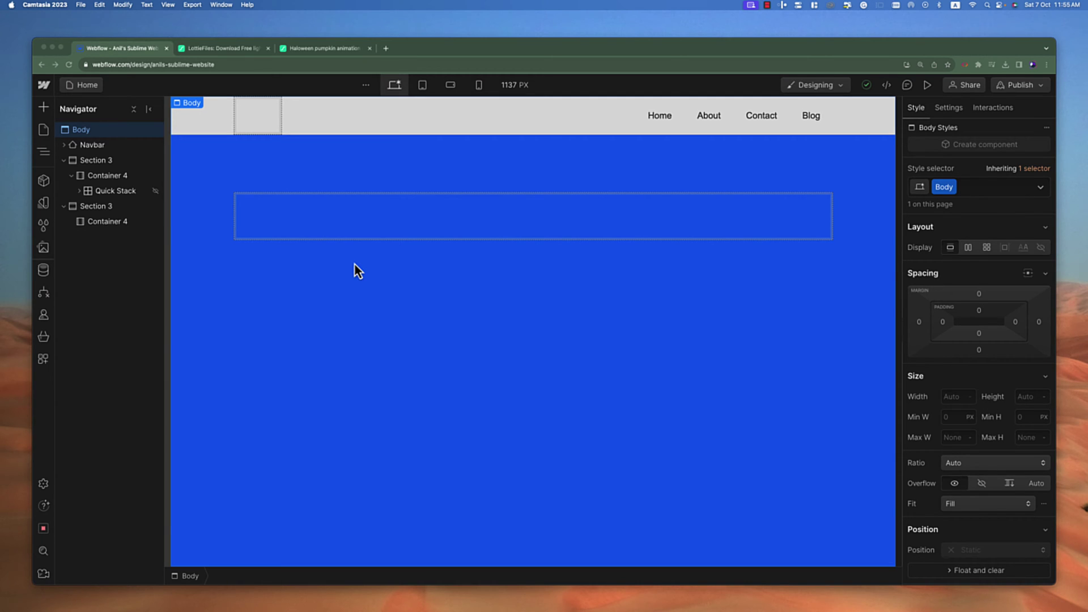
pyautogui.click(43, 113)
pyautogui.click(43, 106)
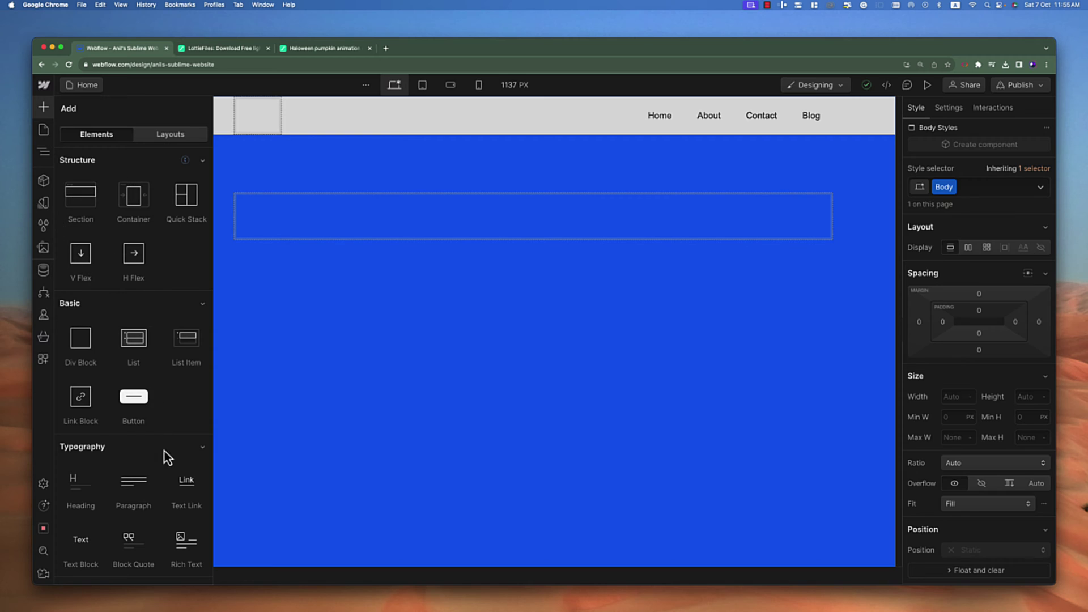
pyautogui.scroll(-5, 165, 476)
pyautogui.scroll(-10, 161, 470)
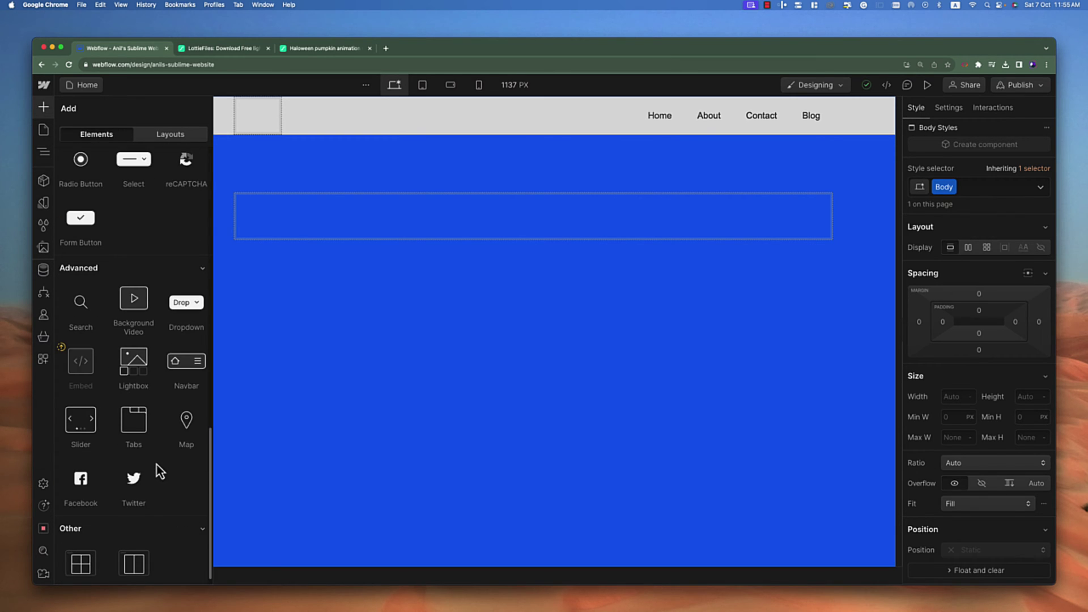
pyautogui.scroll(15, 159, 465)
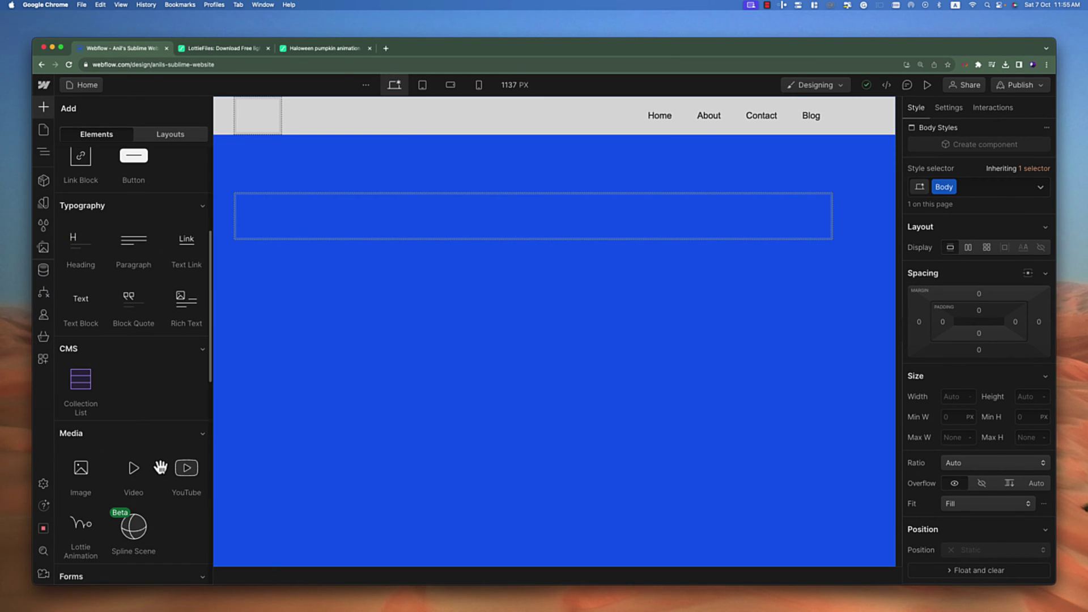
pyautogui.click(44, 134)
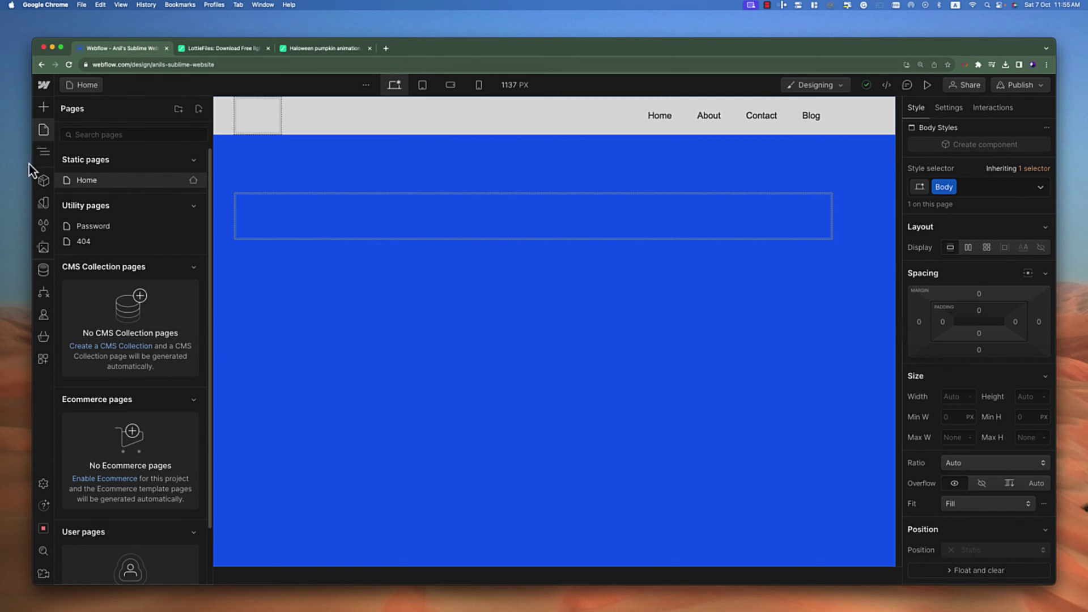
pyautogui.click(45, 153)
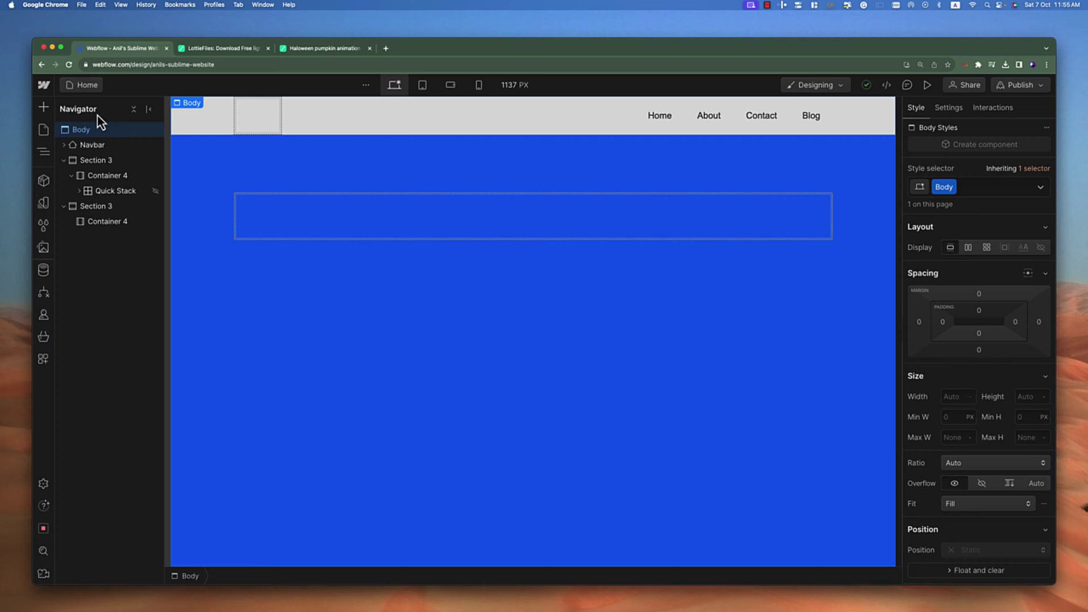
pyautogui.click(44, 250)
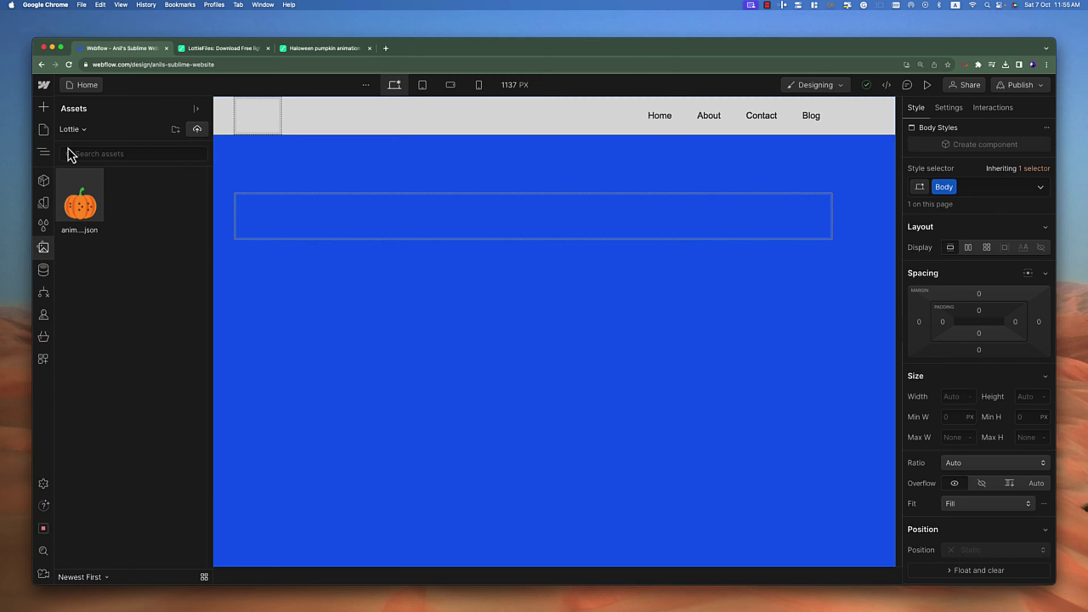
pyautogui.click(300, 292)
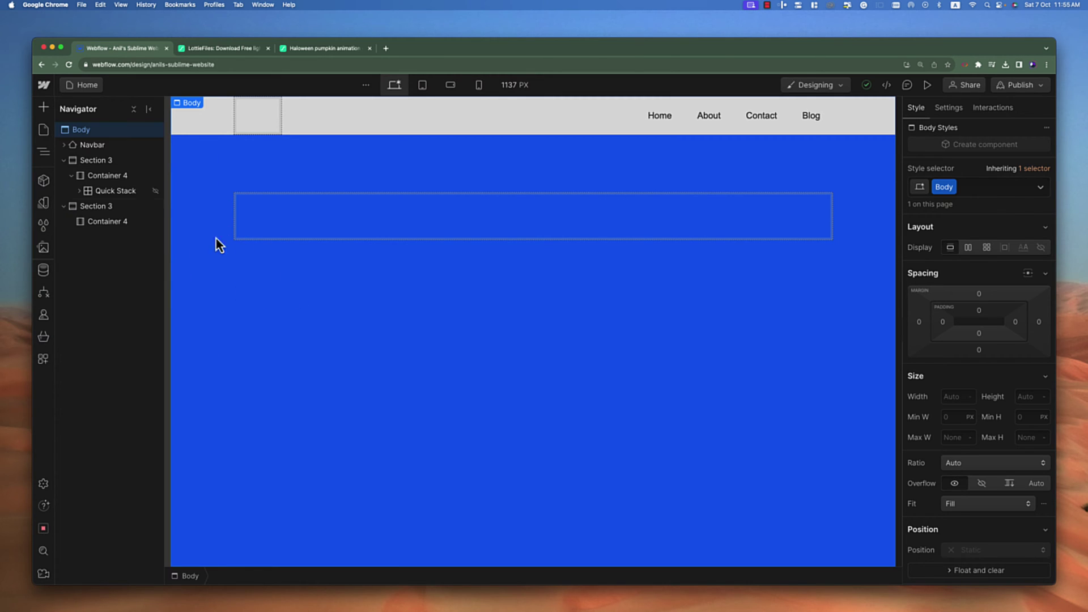
# Select the second Section 3 and review its Style panel showing 30 px padding all round
pyautogui.click(107, 210)
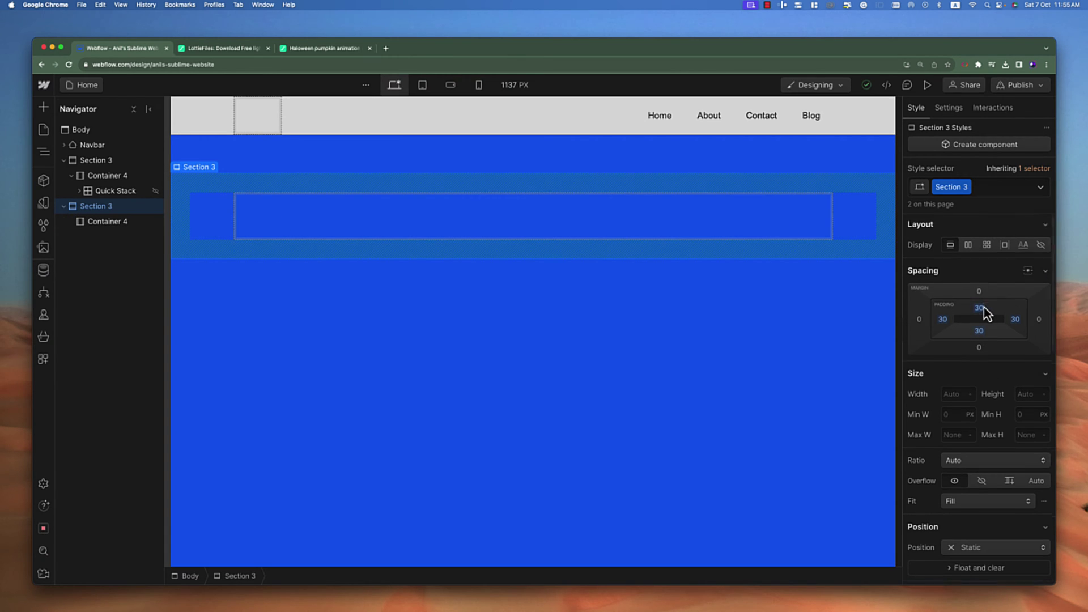
pyautogui.scroll(-10, 992, 332)
pyautogui.scroll(10, 978, 244)
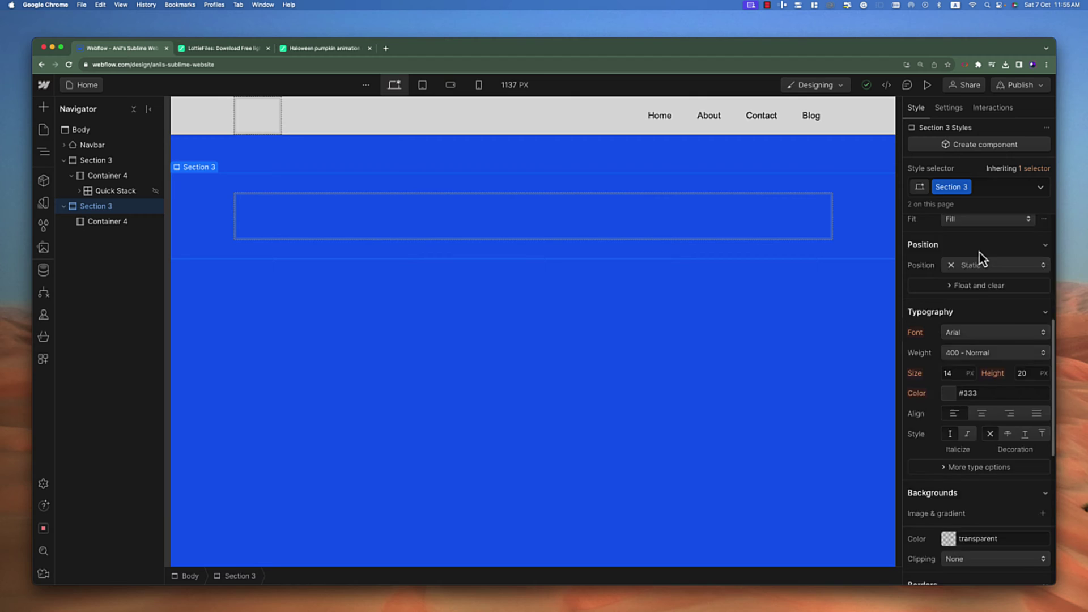
pyautogui.scroll(-5, 992, 419)
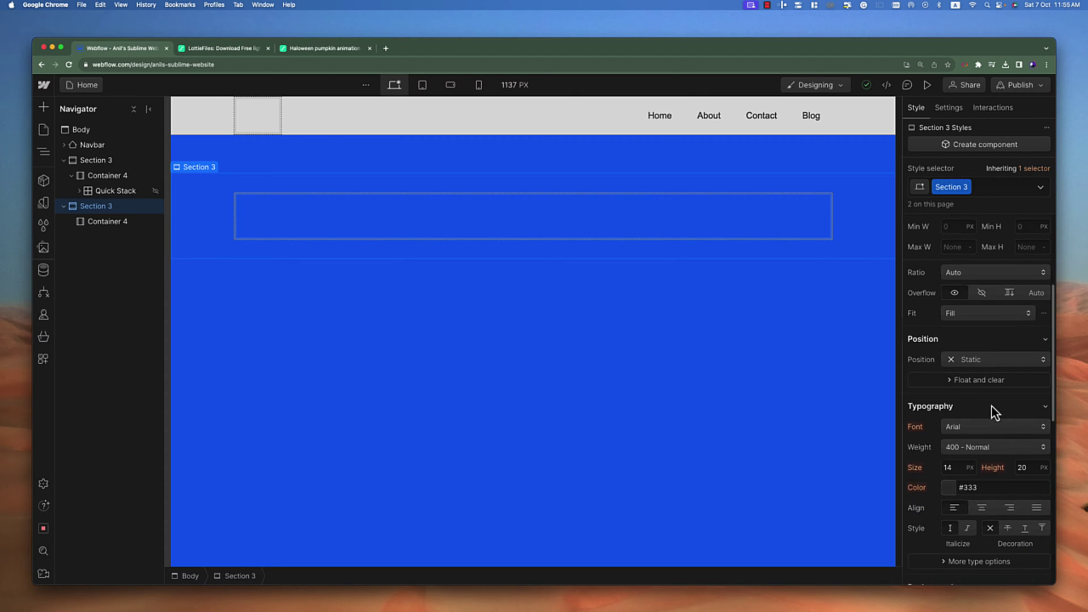
pyautogui.scroll(5, 992, 404)
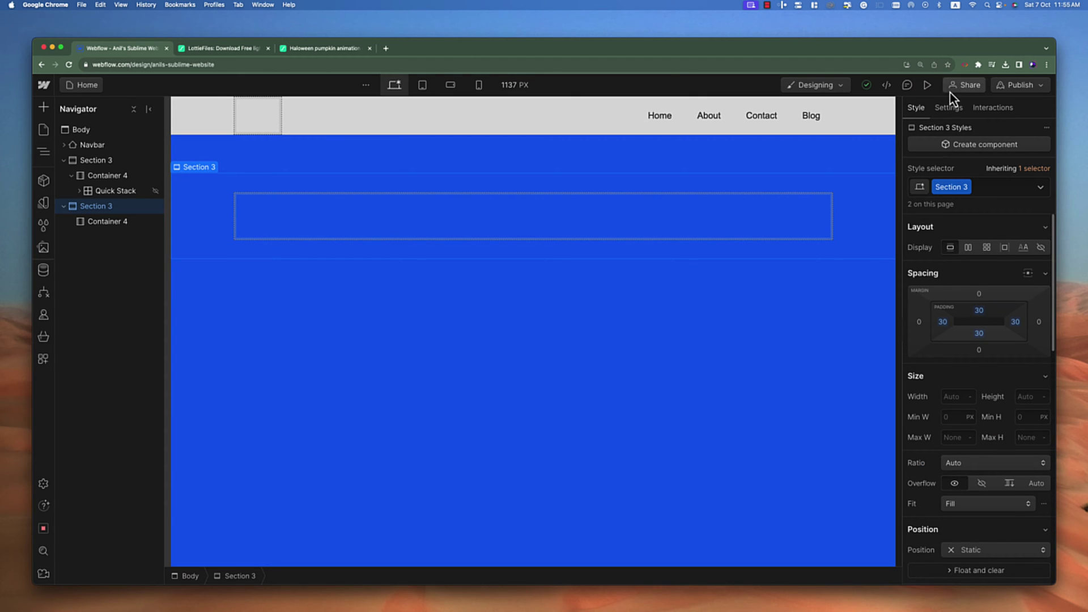
pyautogui.click(946, 108)
pyautogui.click(917, 108)
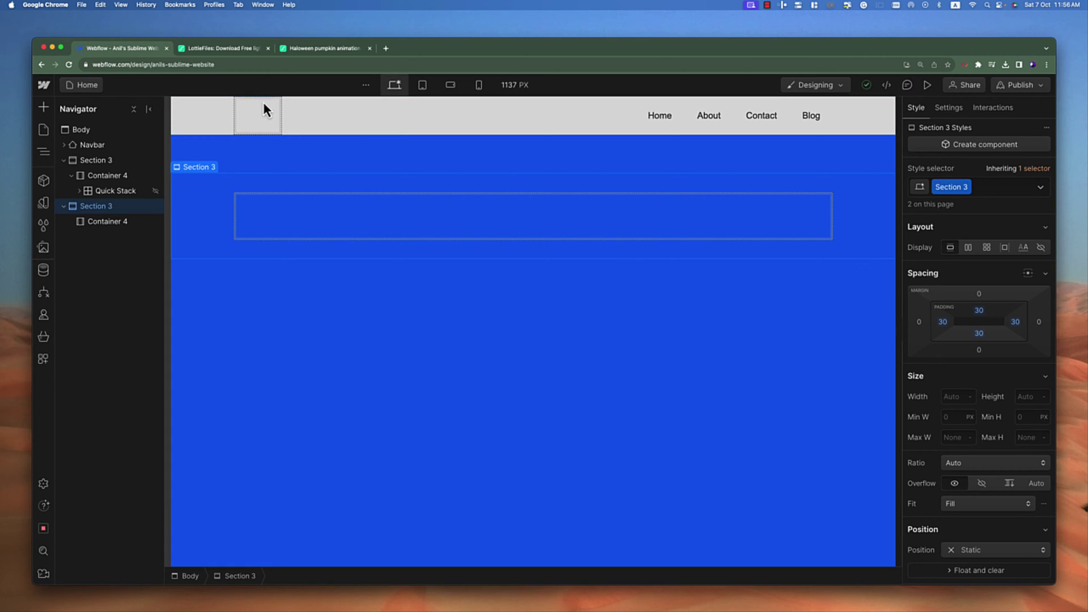
pyautogui.click(245, 49)
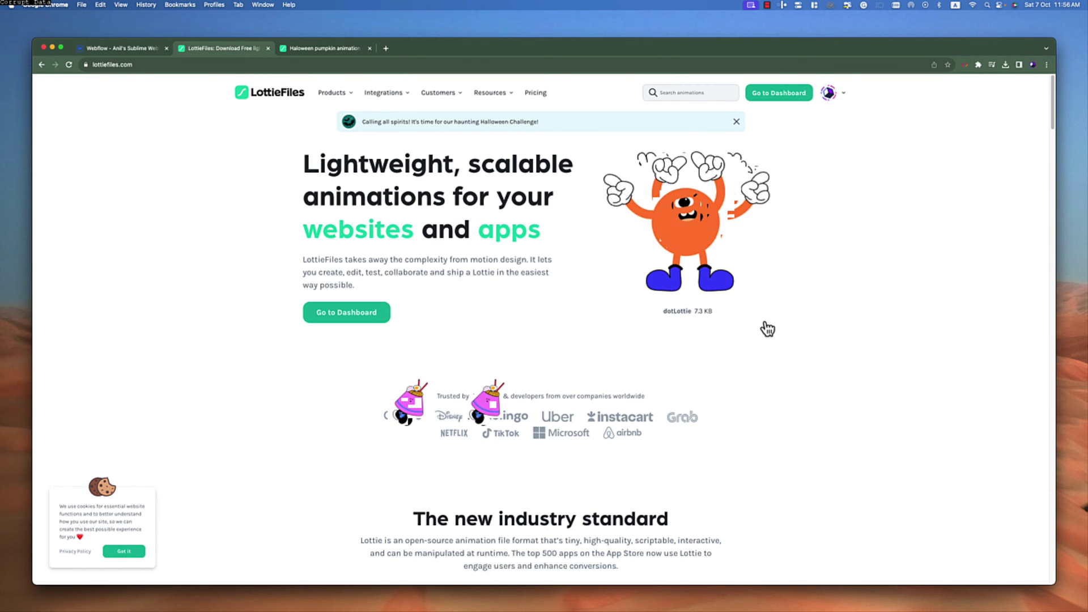
pyautogui.scroll(-5, 767, 329)
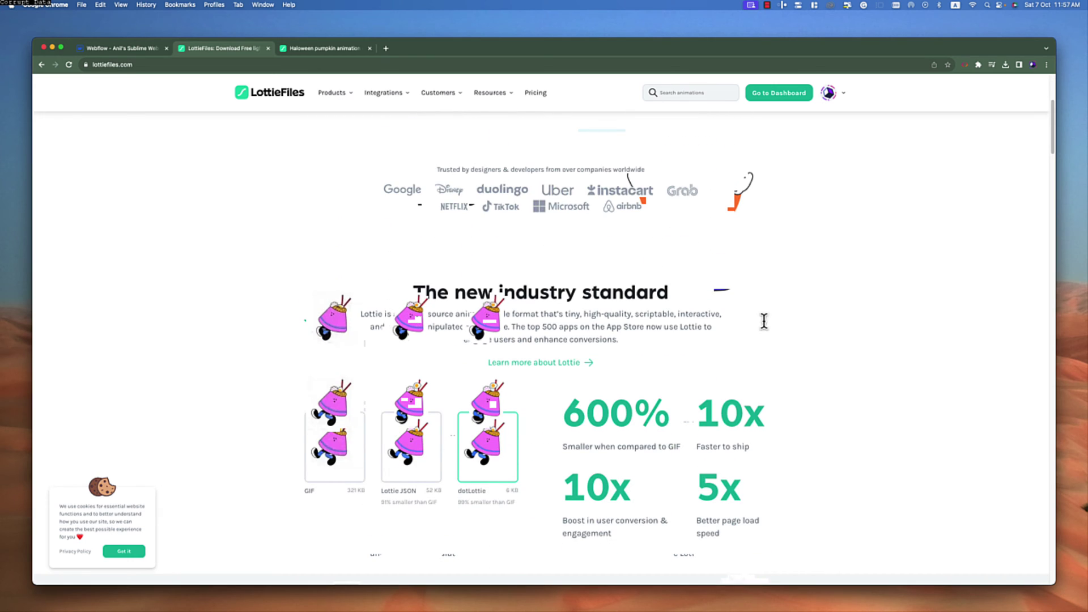
pyautogui.scroll(-3, 765, 331)
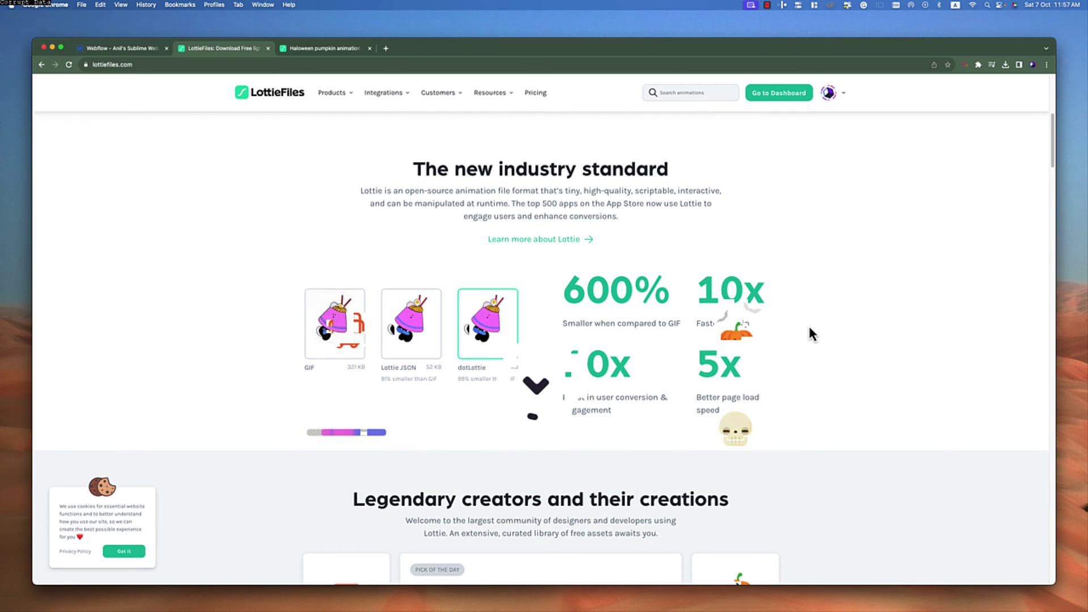
pyautogui.scroll(-1, 809, 329)
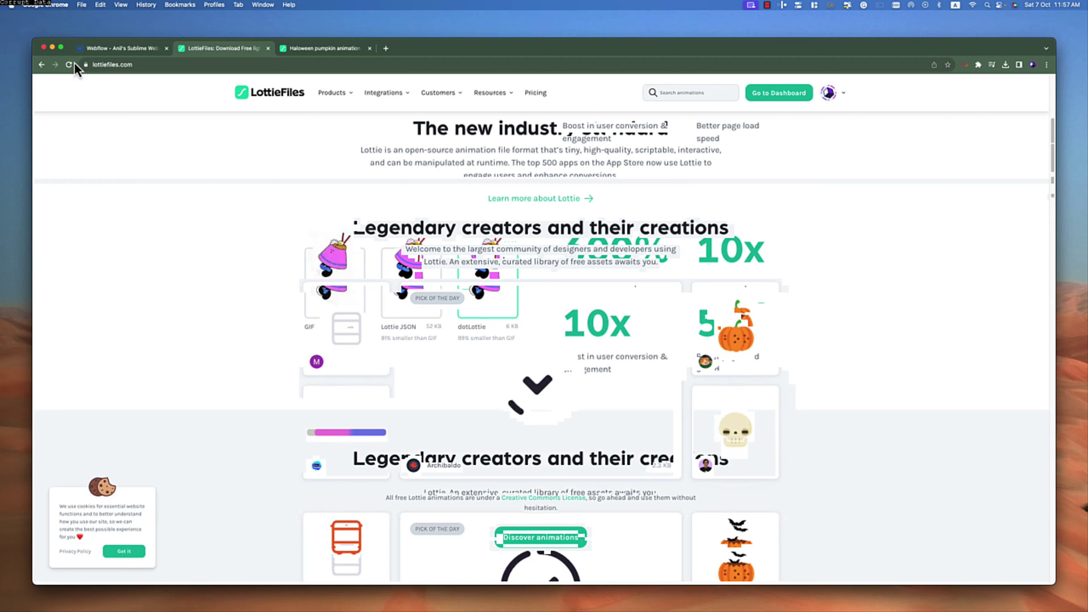
pyautogui.click(91, 49)
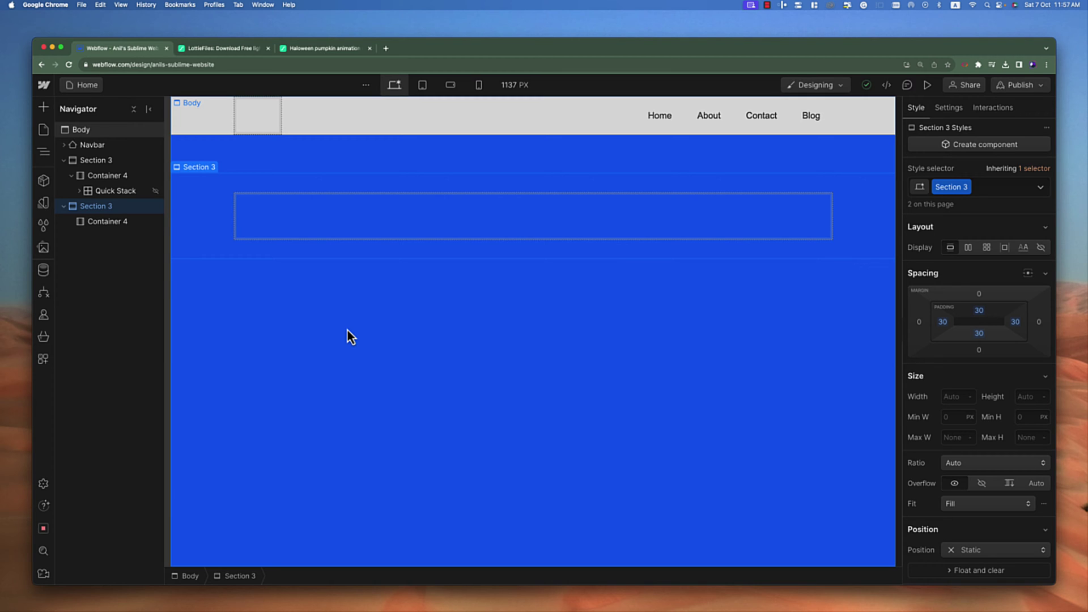
# Insert a Lottie Animation element into Container 4 of the second section
pyautogui.click(43, 108)
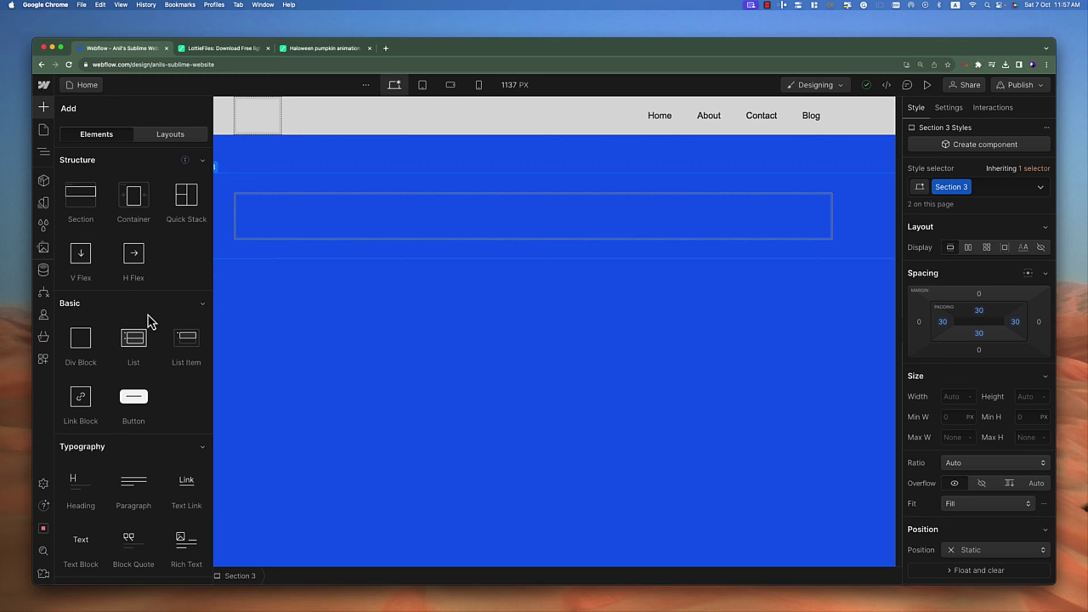
pyautogui.scroll(-8, 148, 315)
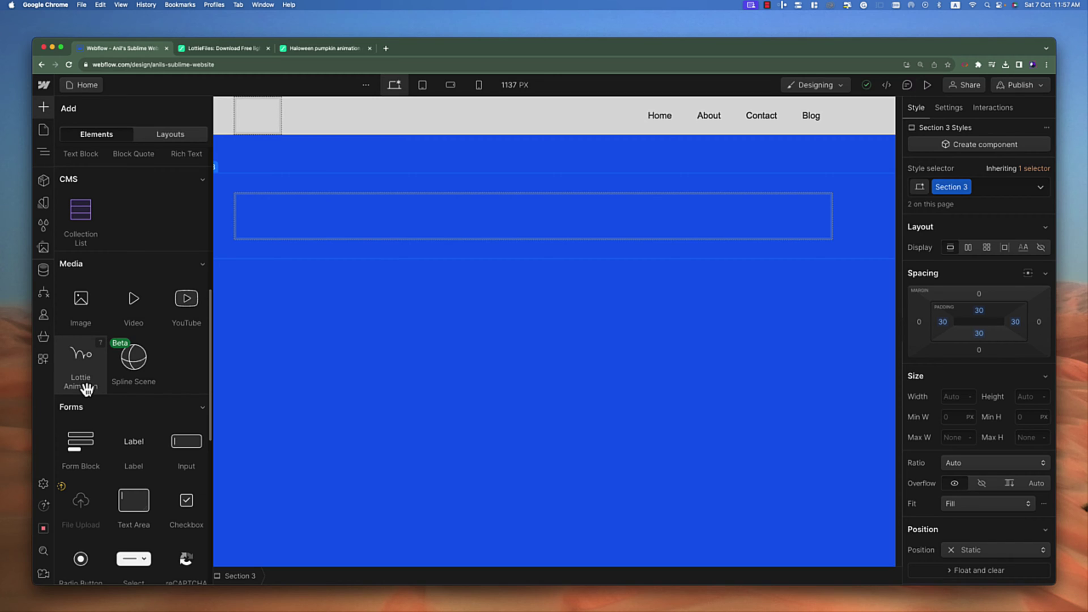
pyautogui.moveTo(83, 390); pyautogui.dragTo(409, 220)
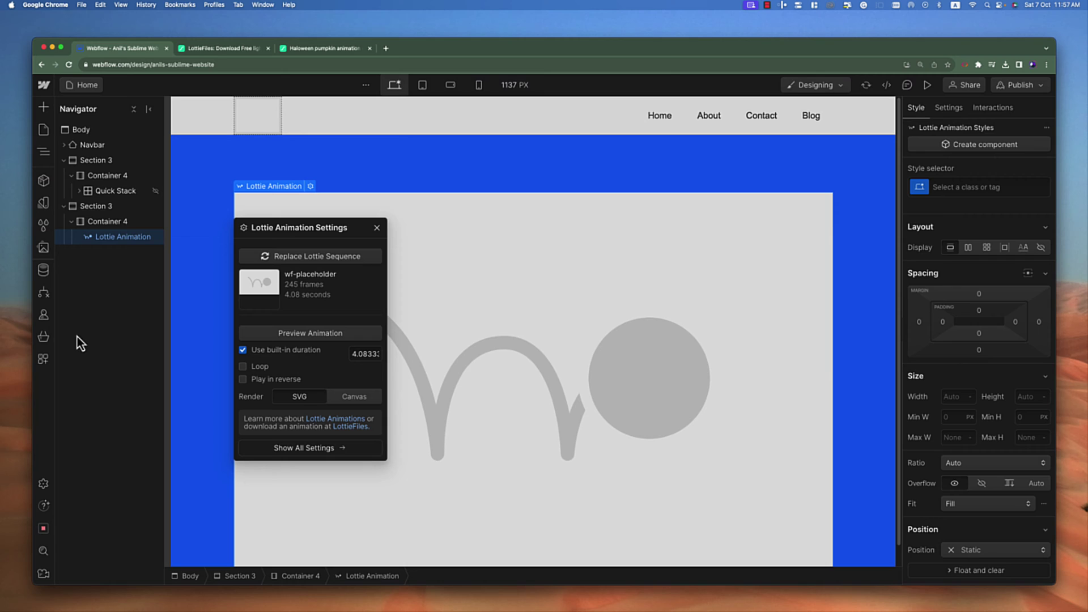
# Replace the placeholder Lottie sequence with the uploaded pumpkin JSON from Assets
pyautogui.click(45, 251)
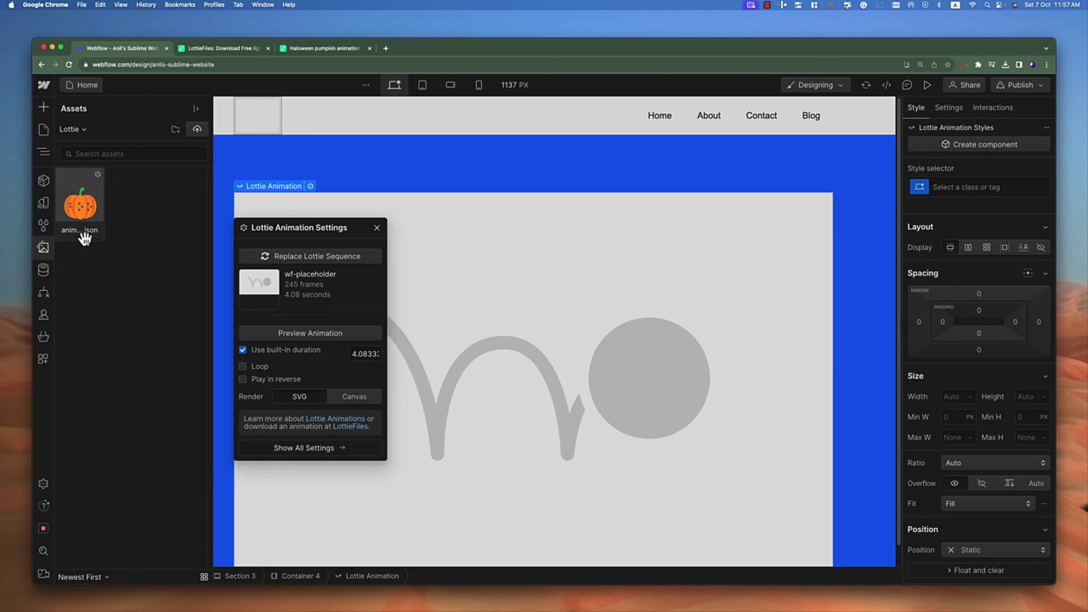
pyautogui.click(340, 258)
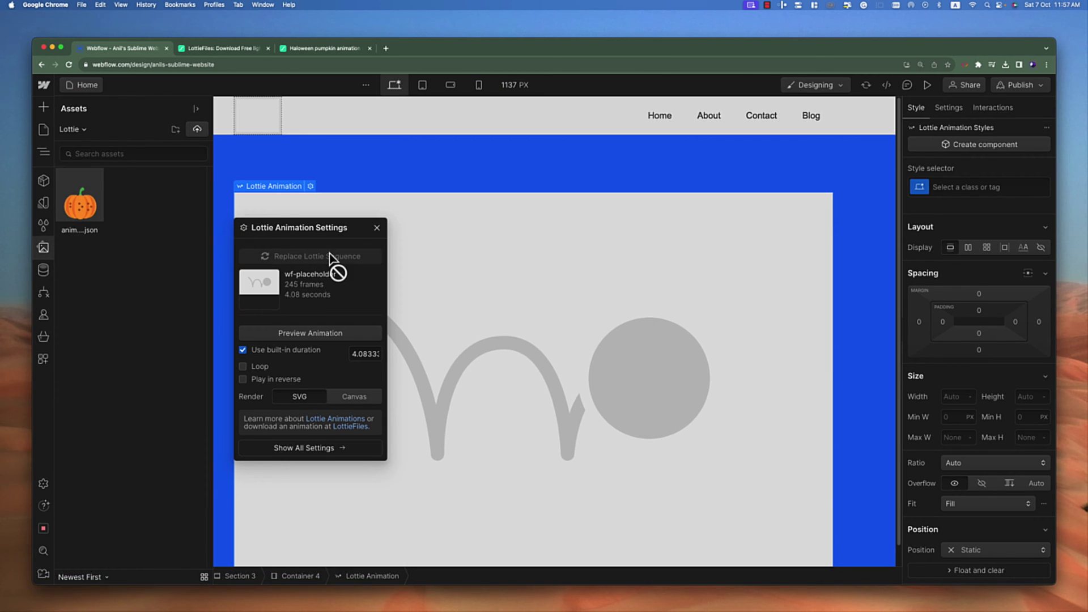
pyautogui.click(80, 205)
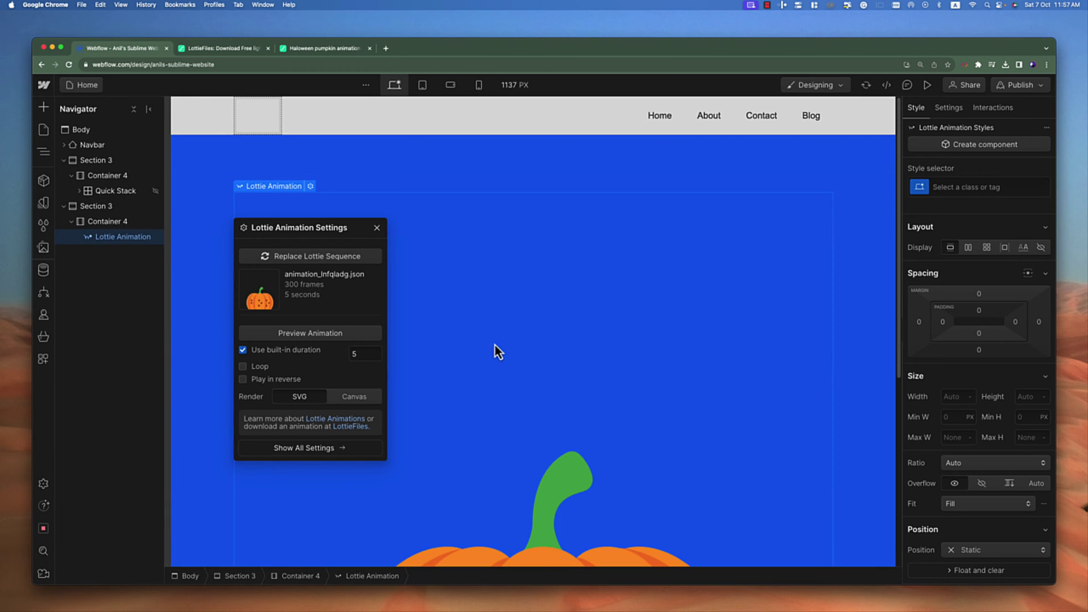
# Set the pumpkin Lottie Animation's width to 400 px, after briefly trying 100 px
pyautogui.click(443, 296)
pyautogui.scroll(-5, 443, 295)
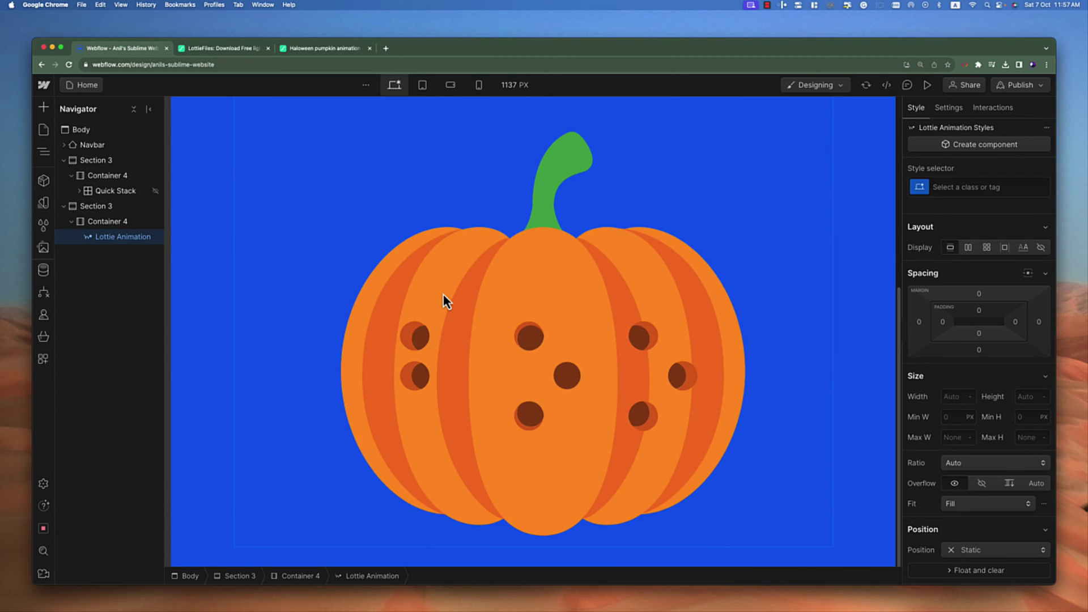
pyautogui.scroll(5, 443, 295)
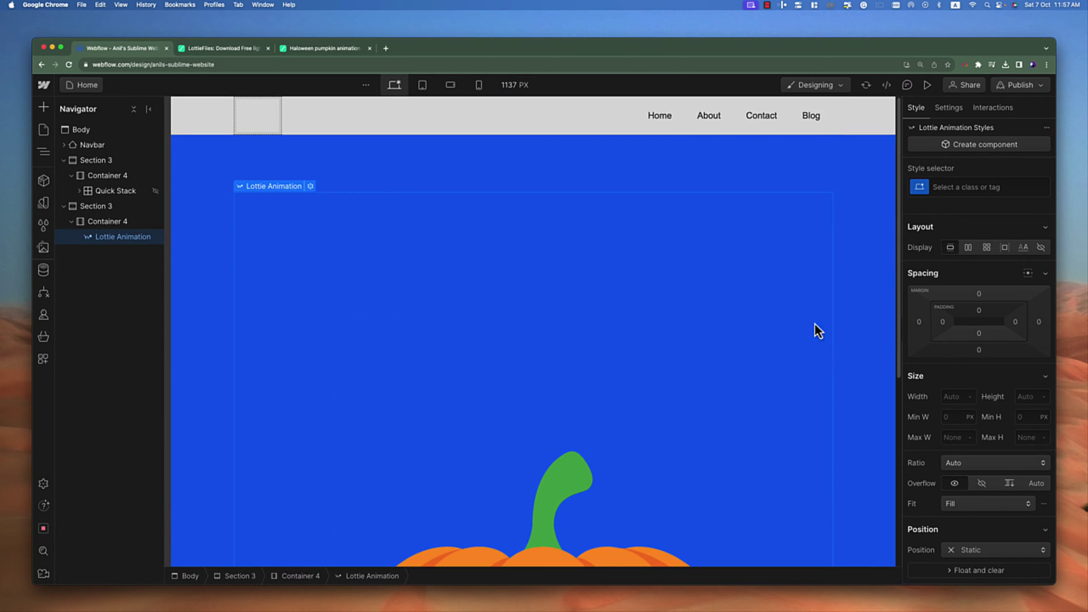
pyautogui.click(957, 397)
pyautogui.write('100')
pyautogui.press('Return')
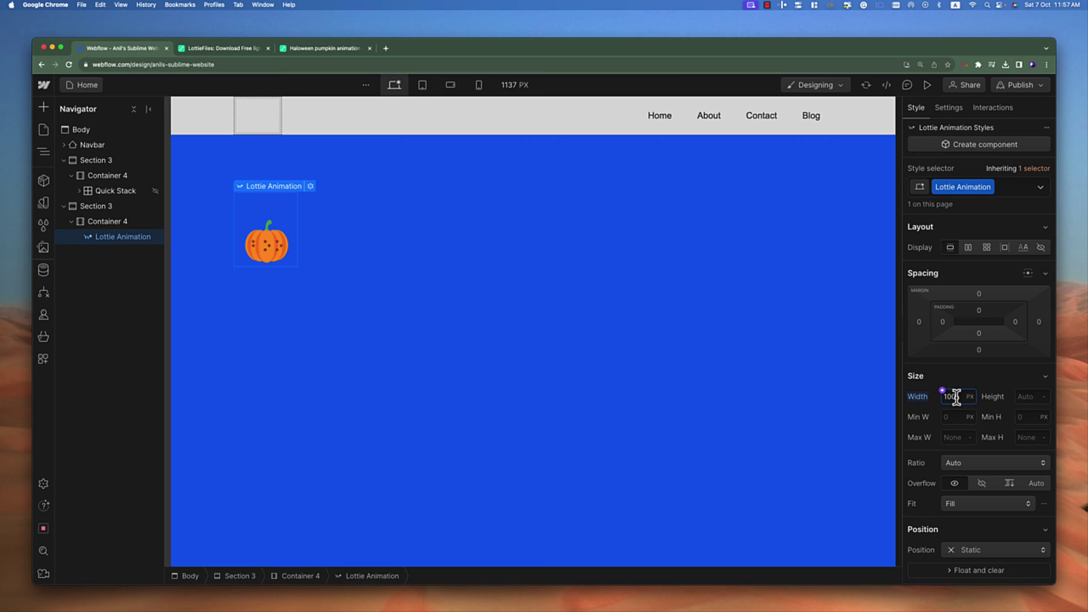
pyautogui.doubleClick(956, 397)
pyautogui.write('400')
pyautogui.press('Return')
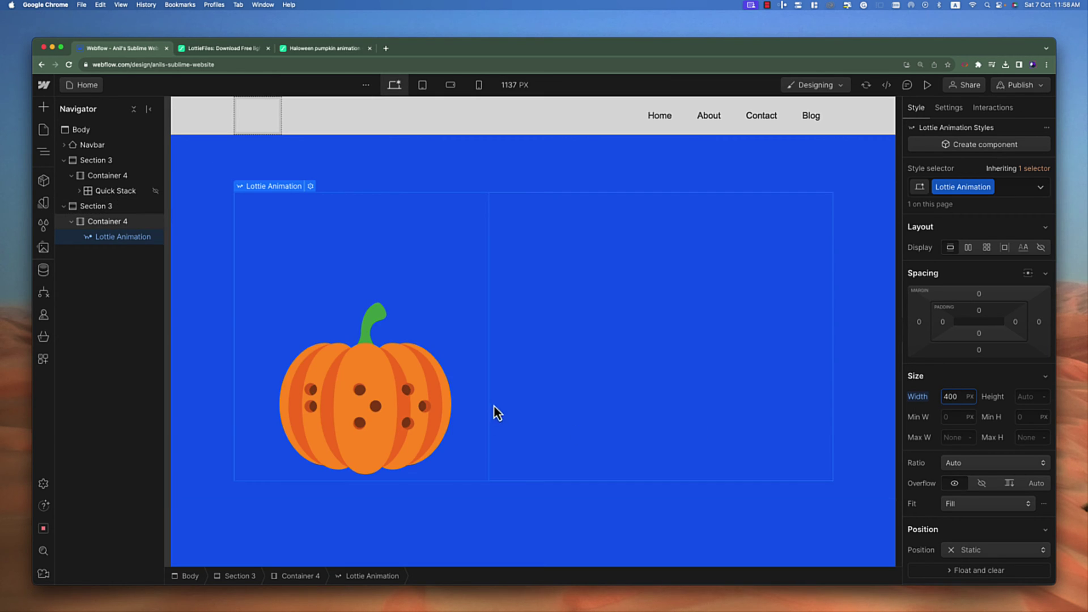
pyautogui.click(542, 381)
pyautogui.click(325, 311)
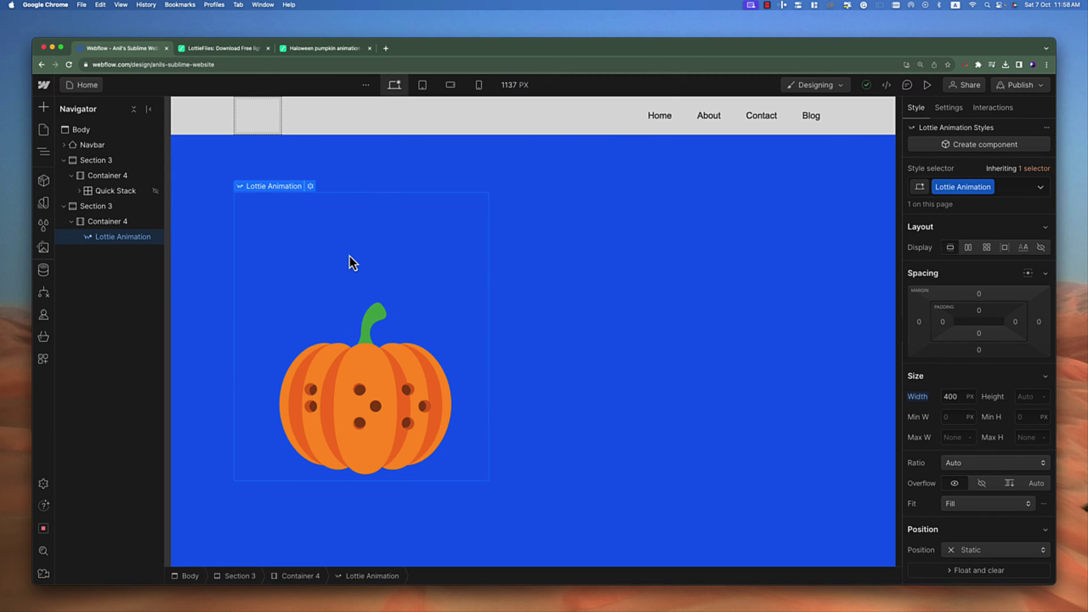
# Open the pumpkin animation's Lottie settings and preview the animation
pyautogui.click(310, 187)
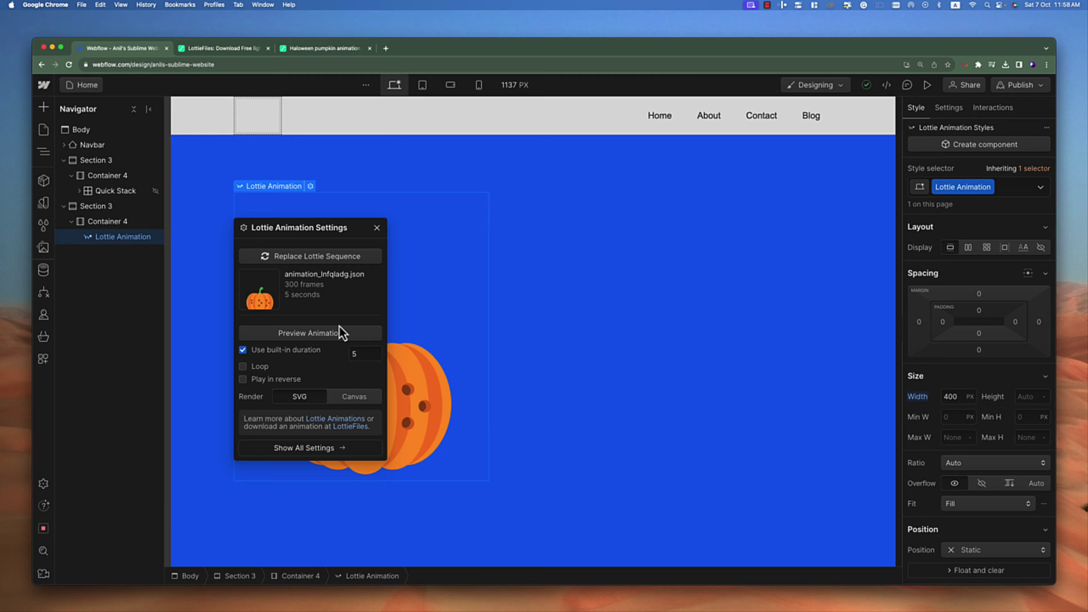
pyautogui.click(328, 334)
pyautogui.moveTo(316, 228); pyautogui.dragTo(632, 213)
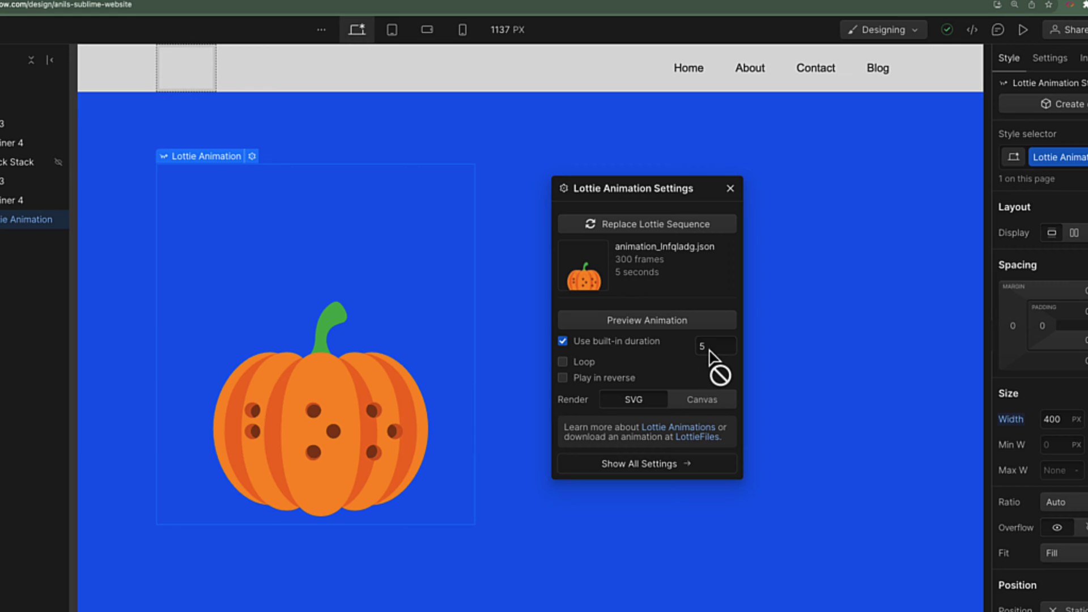
# Preview custom durations of 2 and 10 seconds, then restore the built-in 5-second duration
pyautogui.click(563, 344)
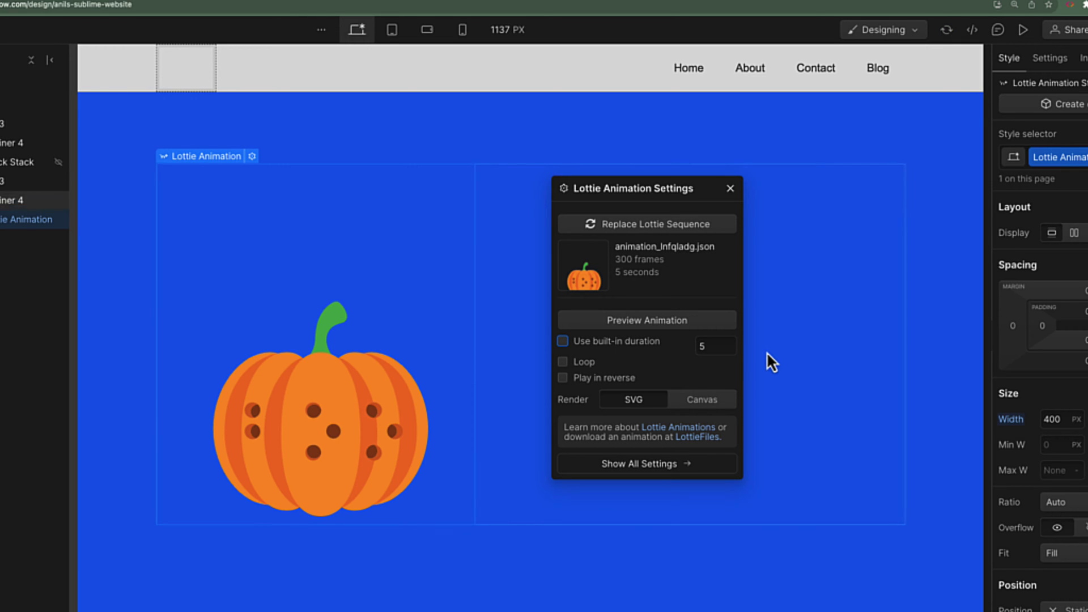
pyautogui.click(729, 347)
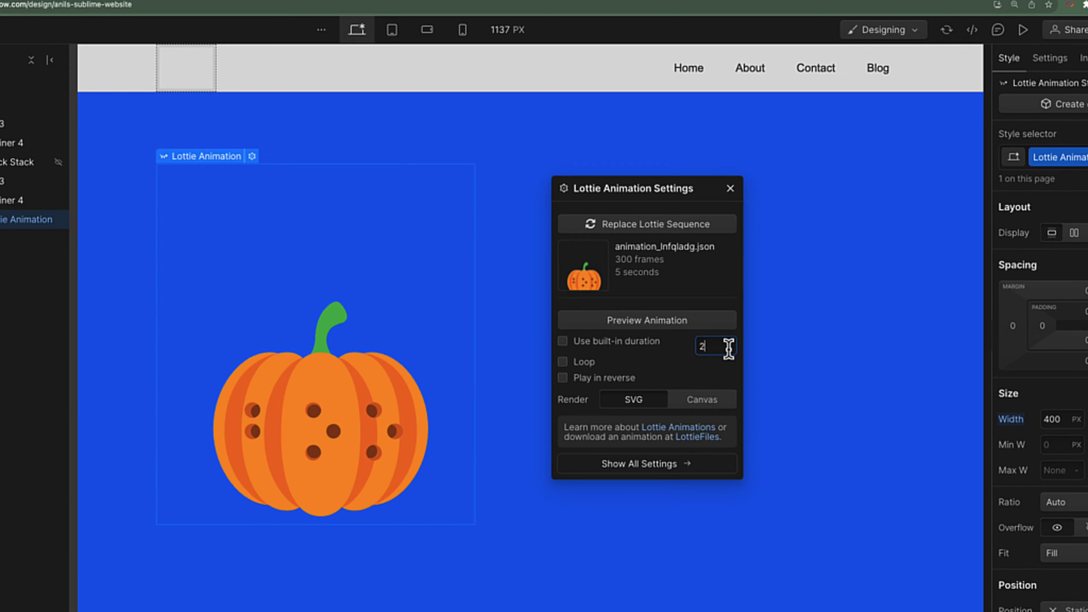
pyautogui.click(681, 323)
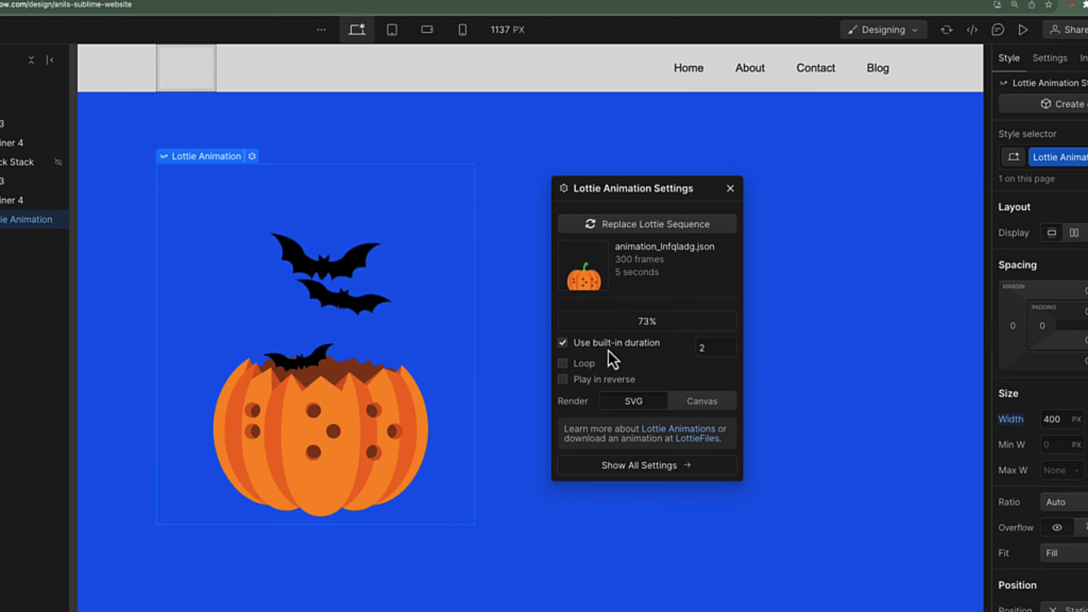
pyautogui.click(713, 346)
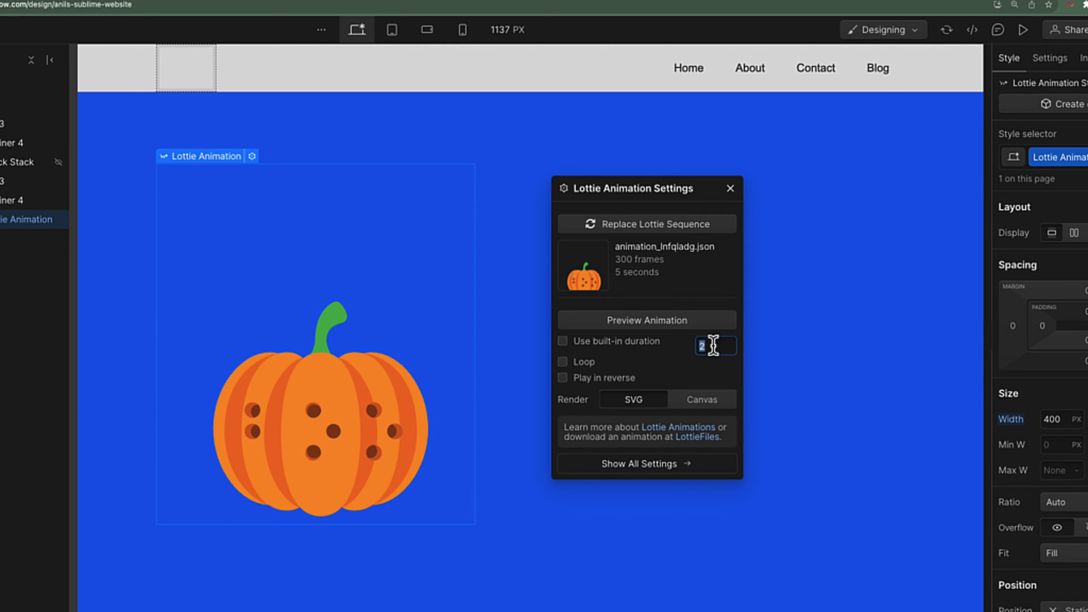
pyautogui.click(692, 325)
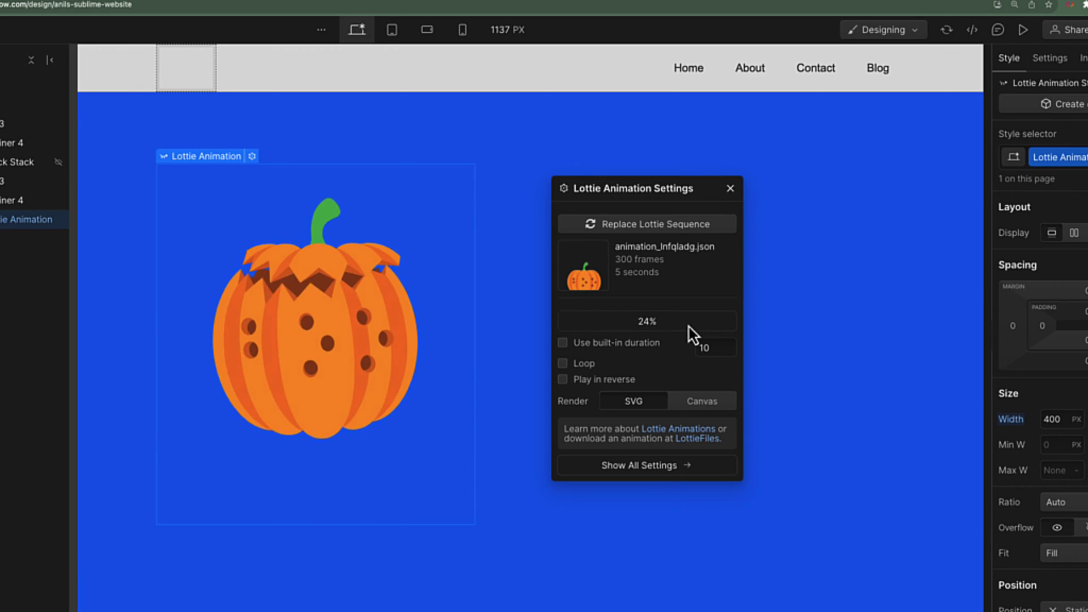
pyautogui.click(589, 344)
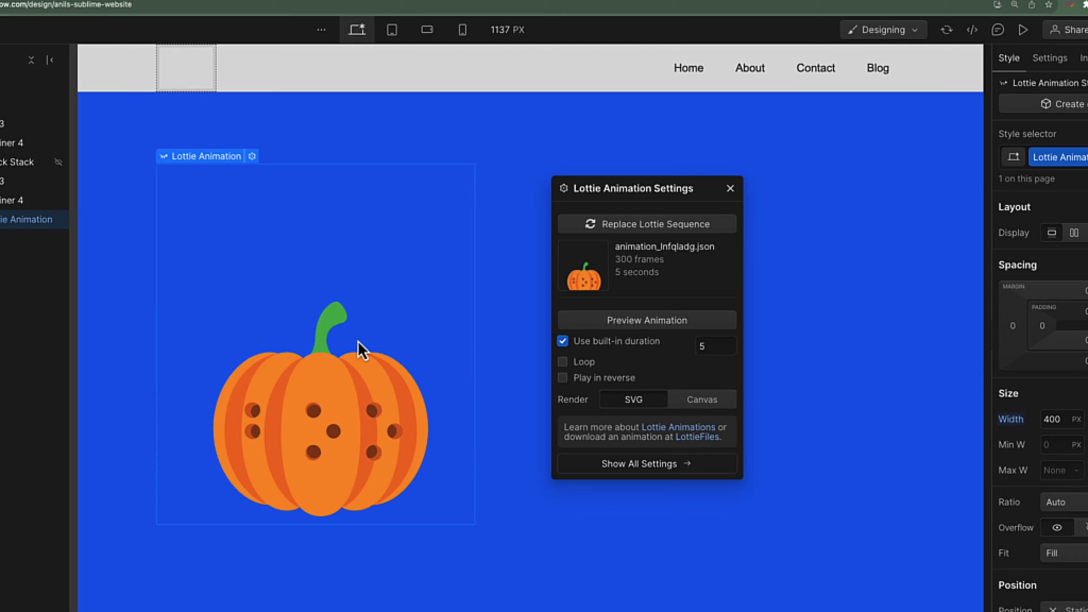
pyautogui.click(564, 362)
pyautogui.click(605, 362)
pyautogui.click(635, 322)
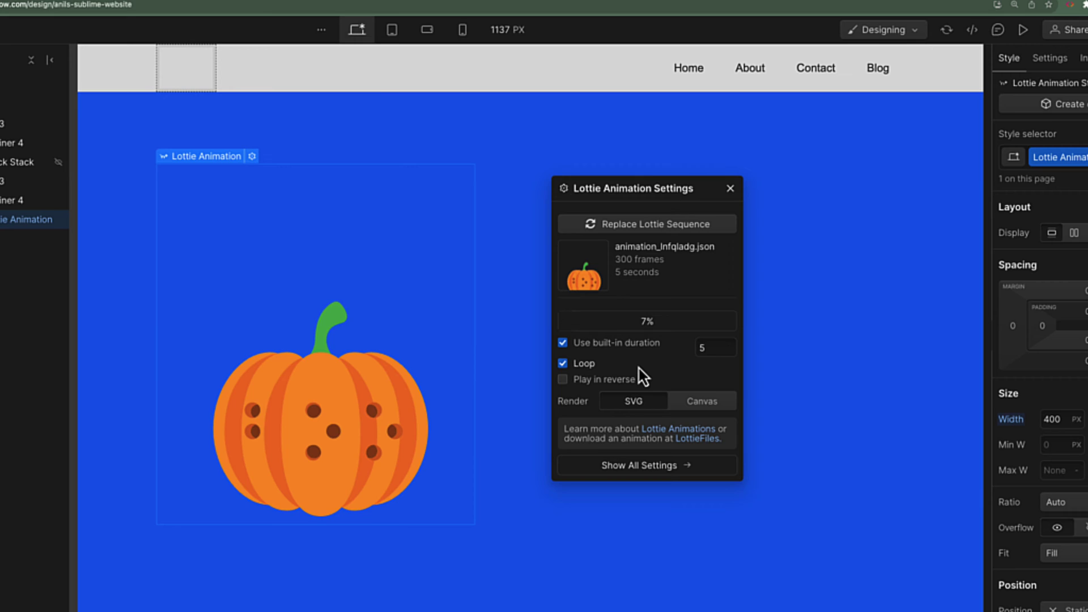
pyautogui.click(577, 377)
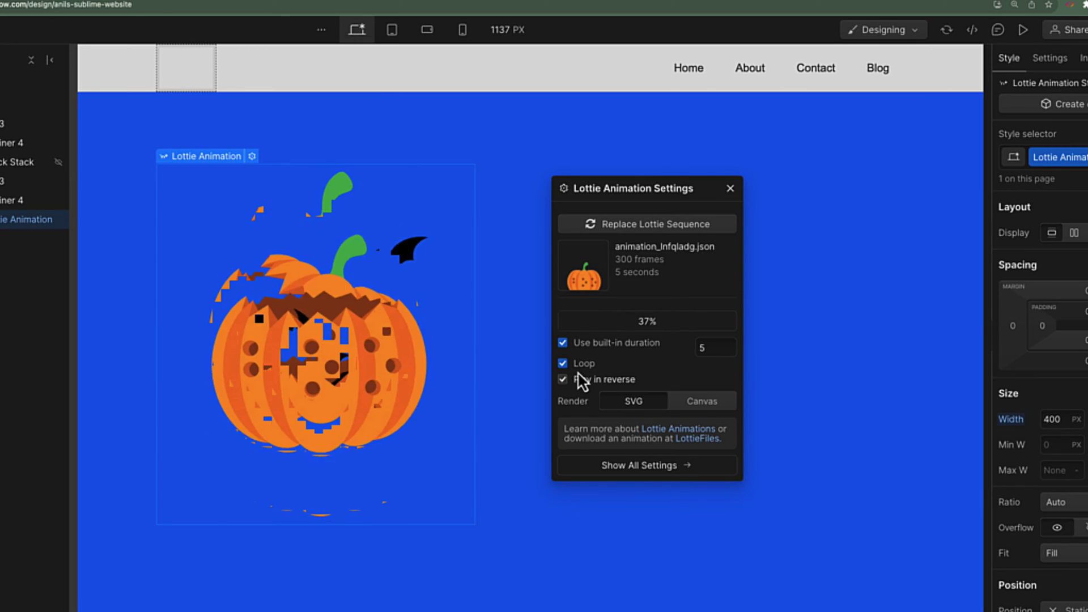
pyautogui.click(611, 377)
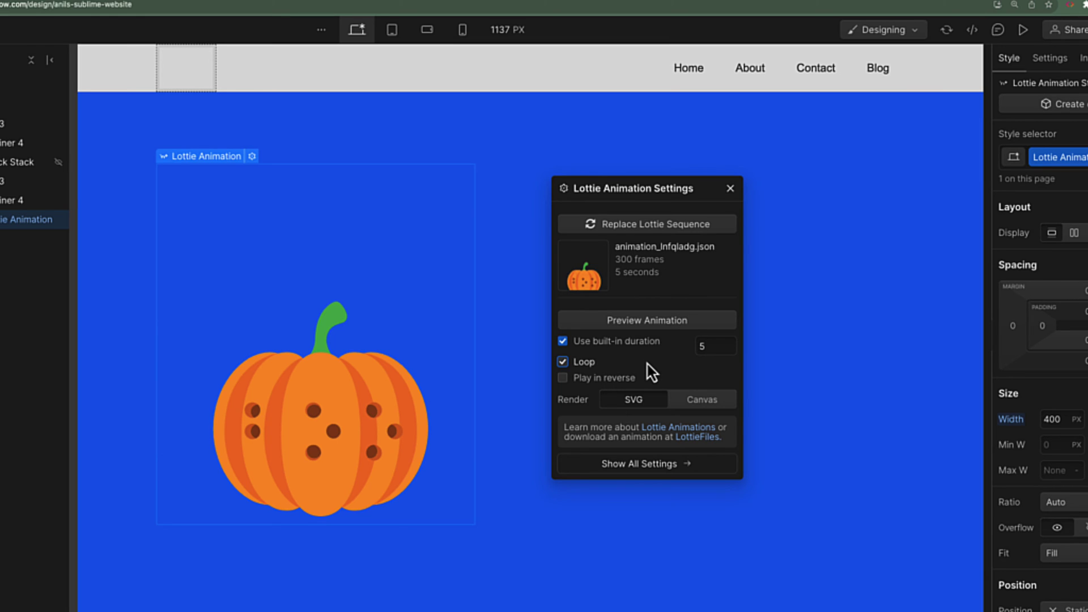
pyautogui.click(617, 377)
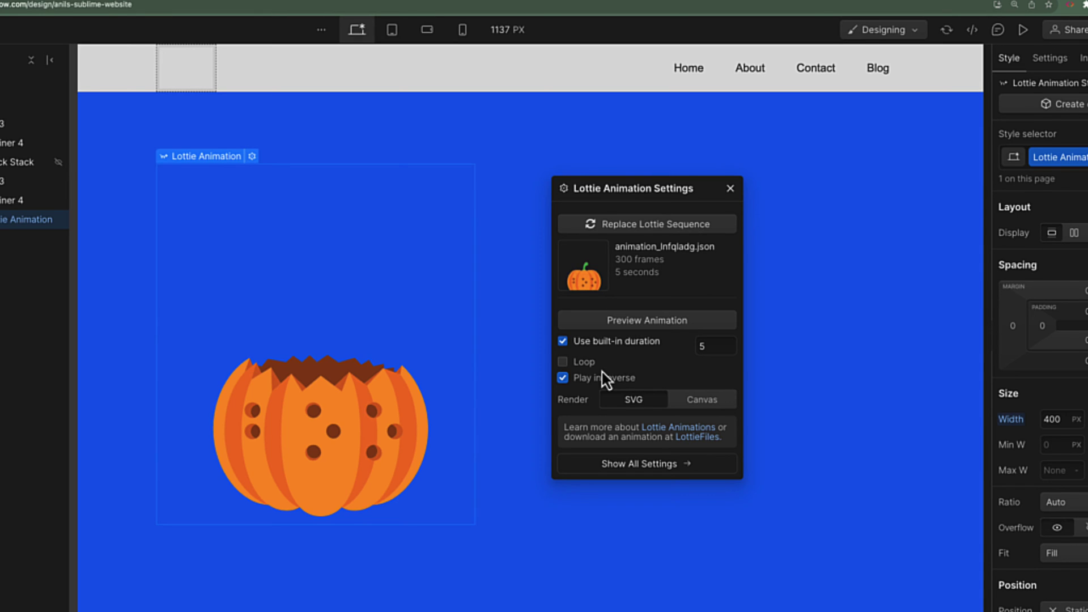
pyautogui.click(637, 325)
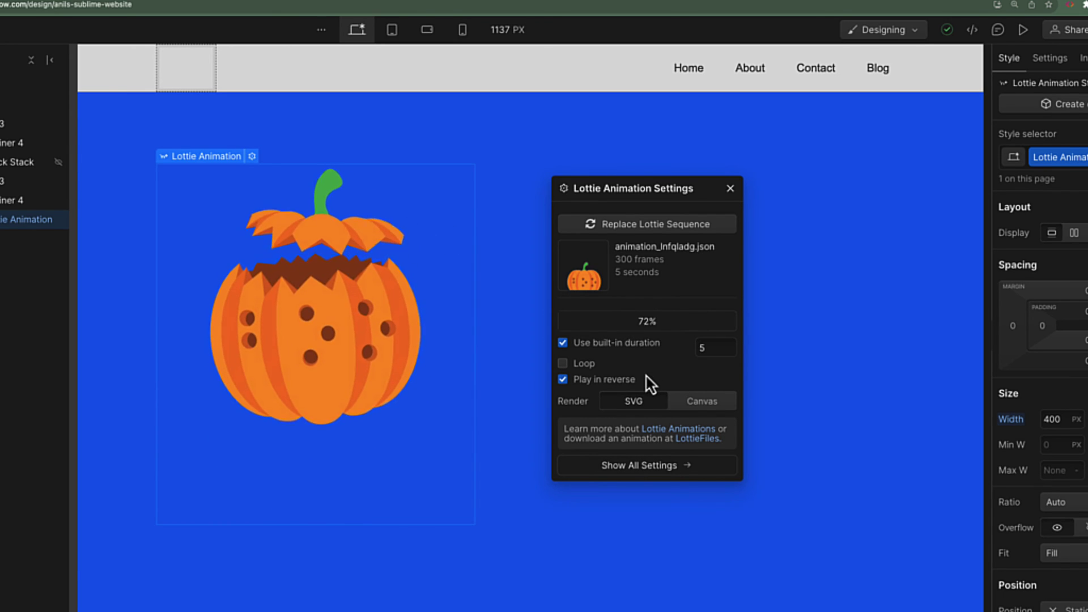
pyautogui.click(627, 377)
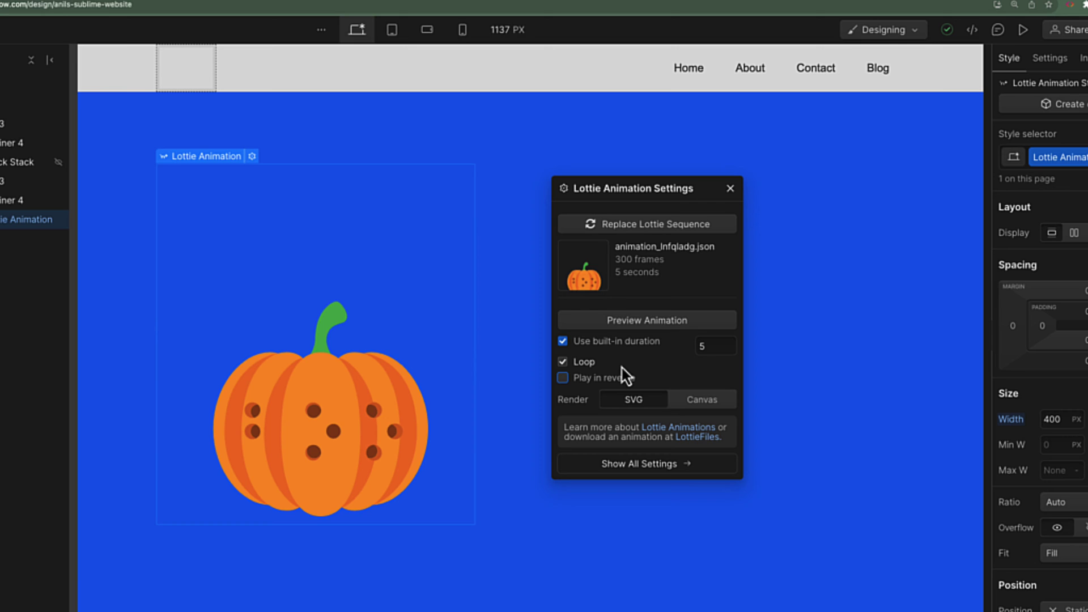
pyautogui.click(563, 361)
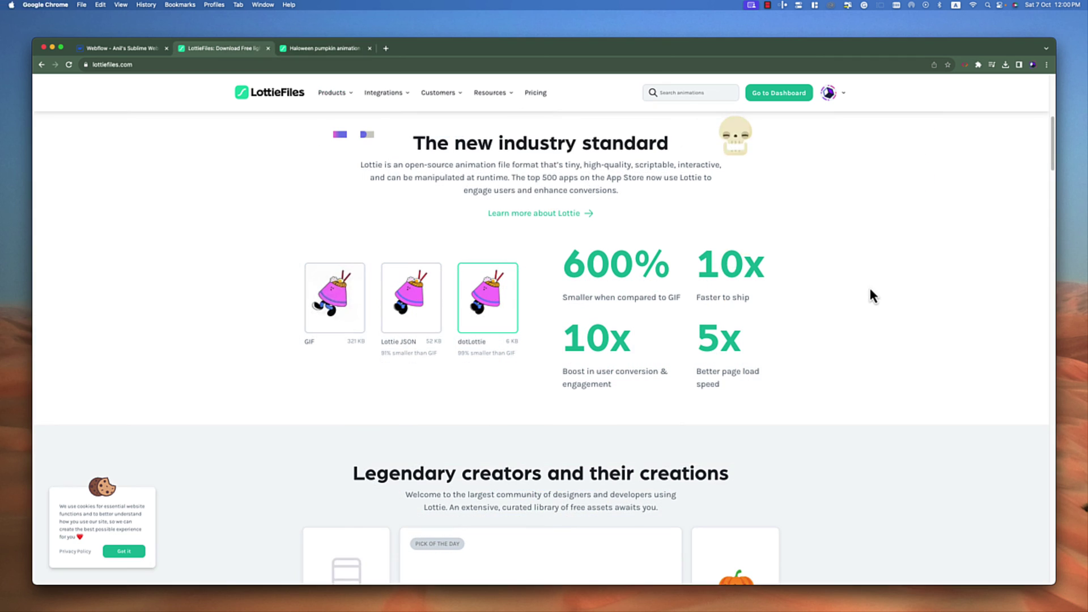
# Scroll the LottieFiles homepage gallery, view the Haloween pumpkin animation page, then return to Webflow
pyautogui.scroll(-5, 861, 288)
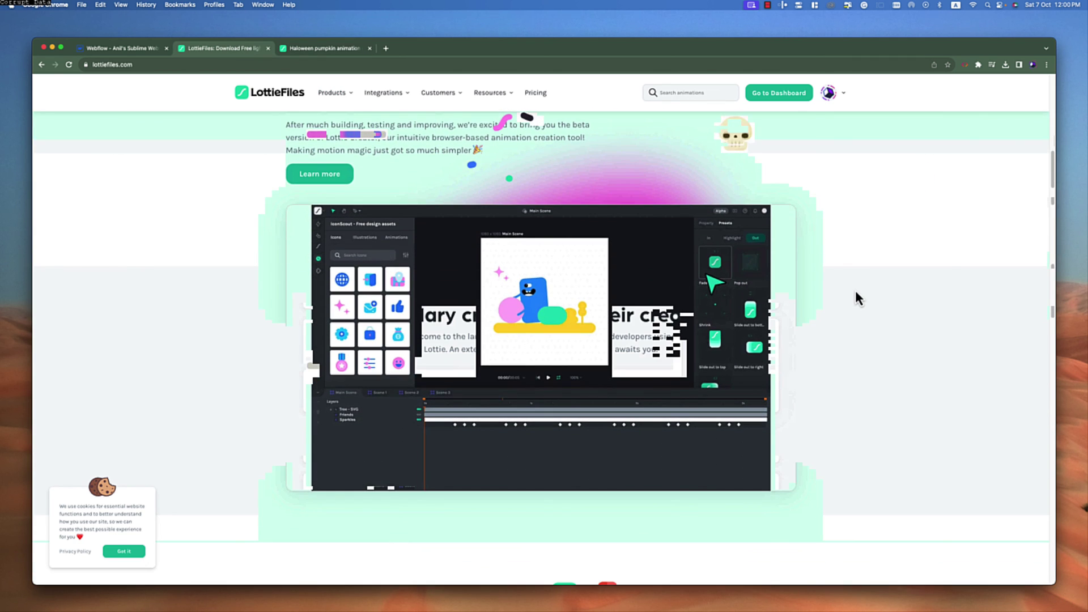
pyautogui.scroll(-5, 855, 291)
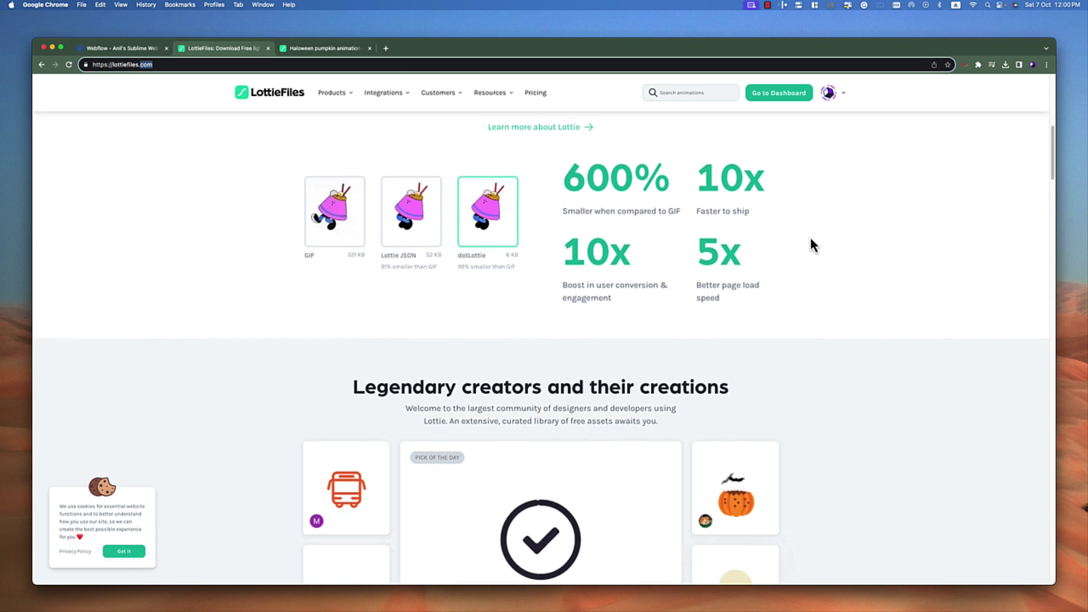
pyautogui.scroll(-4, 811, 245)
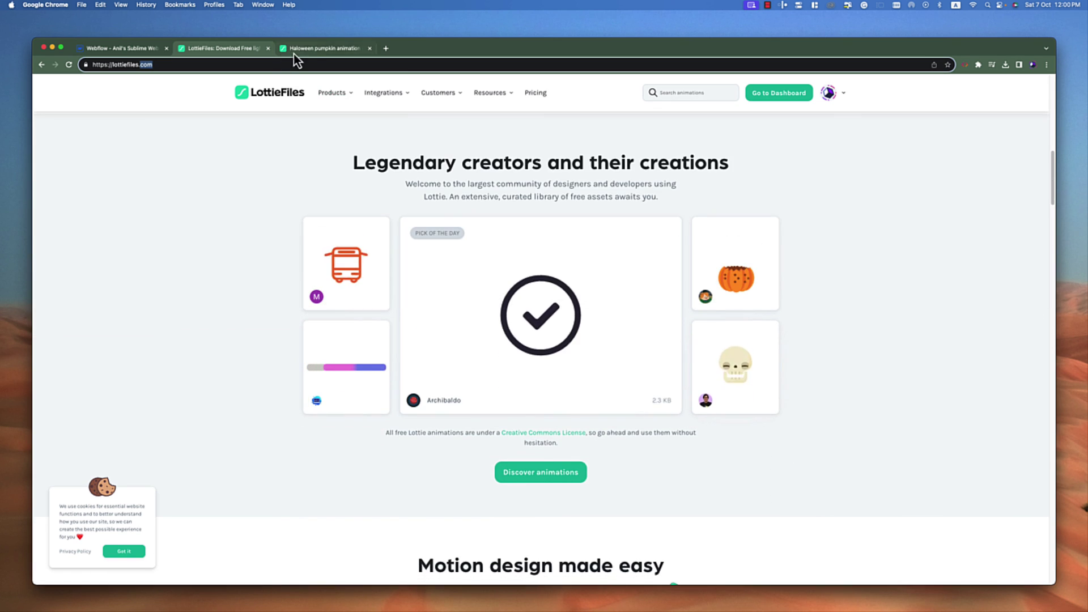
pyautogui.click(293, 52)
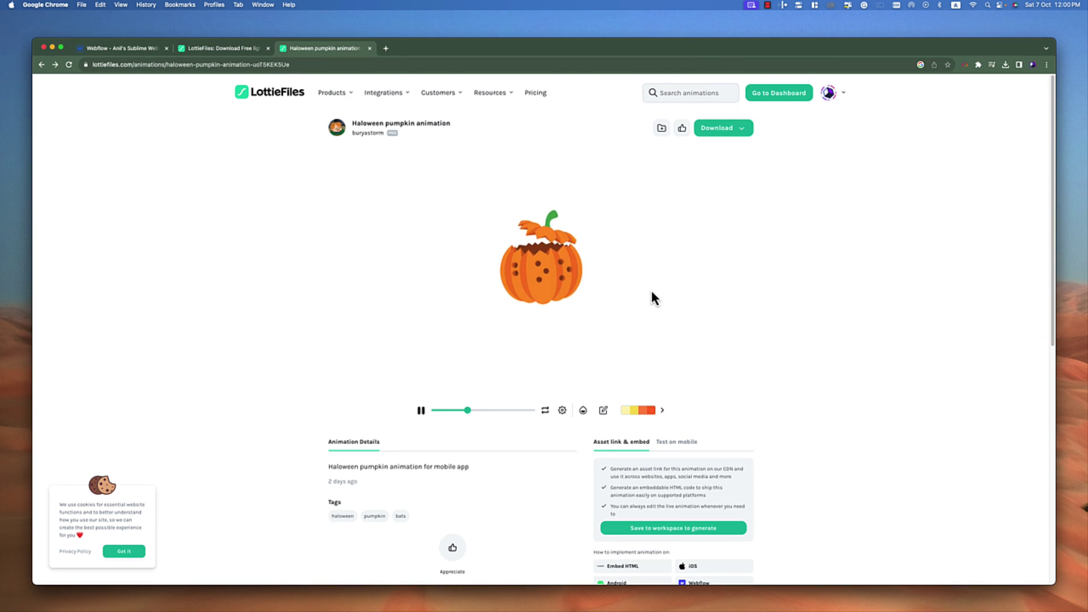
pyautogui.click(142, 49)
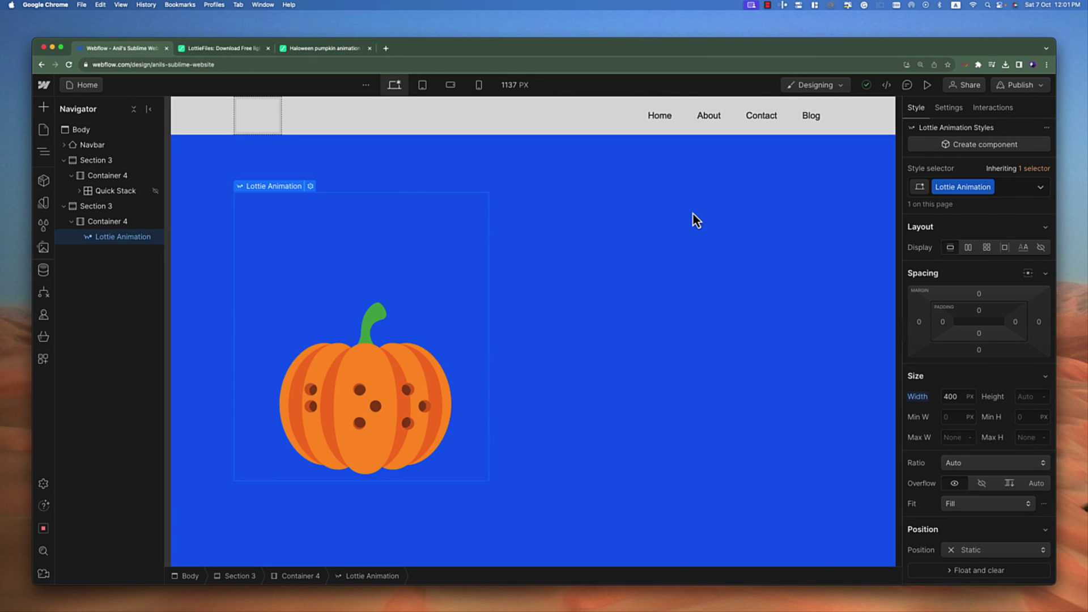